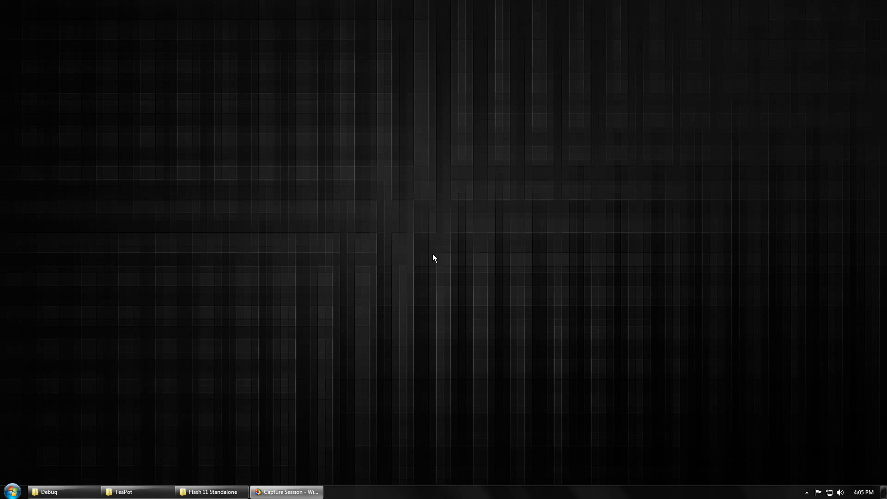
Select AxShockwaveFlashObjects.dll, ShockwaveFlashObjects.dll and FlashIncubatorStandalone.exe, then open Computer from the Start menu
{"action": "left_click", "coordinate": [212, 492]}
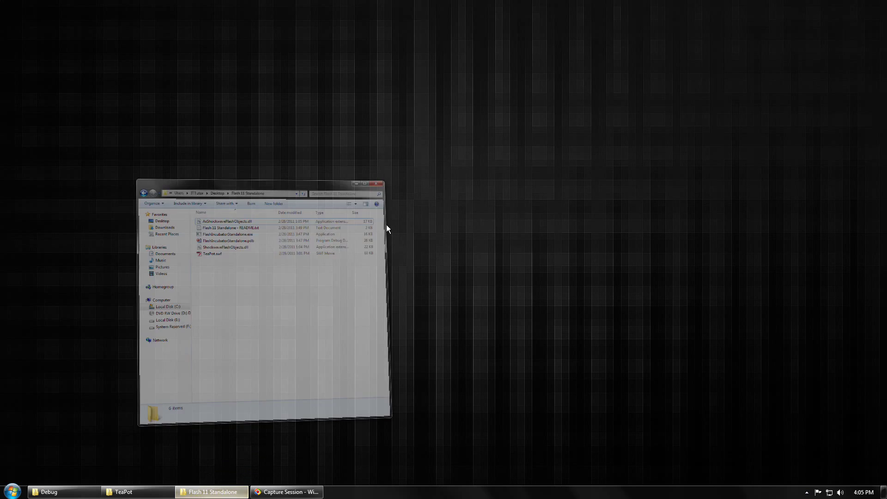
{"action": "left_click_drag", "start_coordinate": [354, 49], "coordinate": [492, 71]}
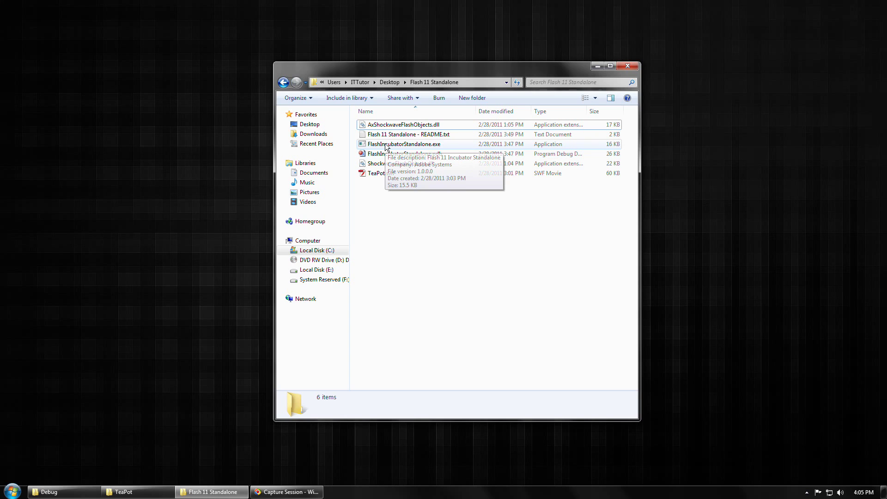
{"action": "left_click", "coordinate": [424, 147]}
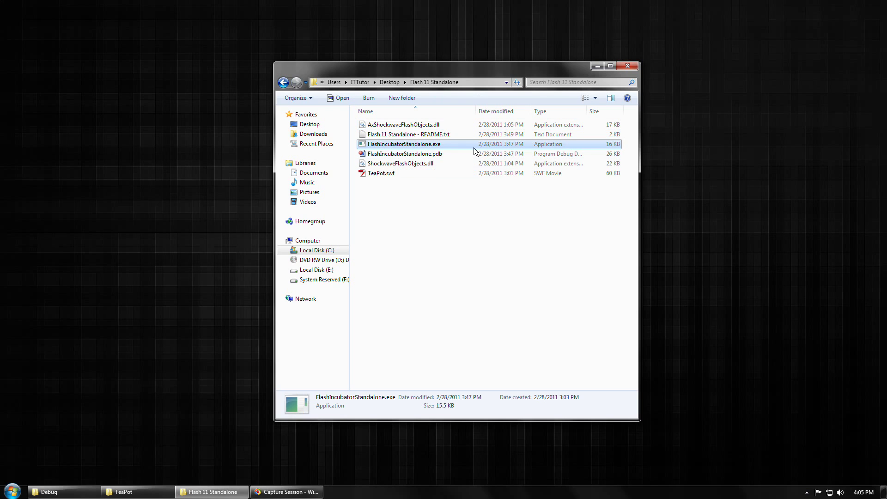
{"action": "left_click", "coordinate": [430, 126]}
{"action": "left_click", "coordinate": [423, 164], "text": "ctrl"}
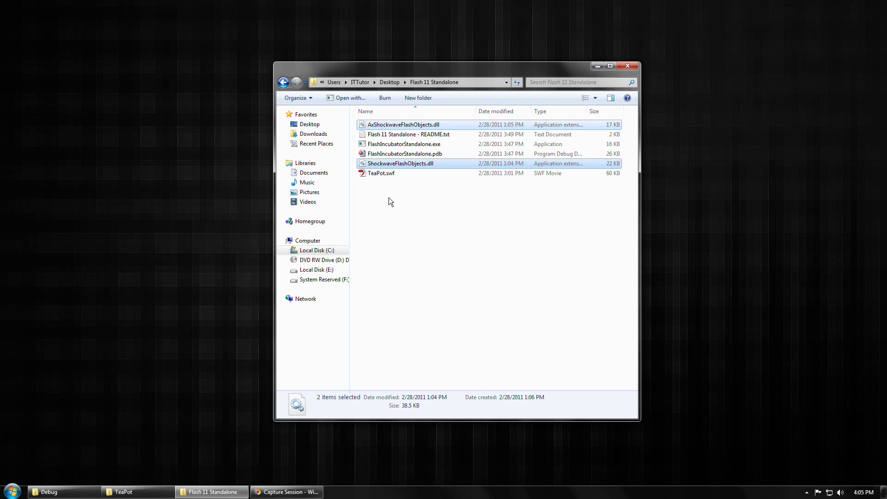
{"action": "left_click", "coordinate": [409, 145], "text": "ctrl"}
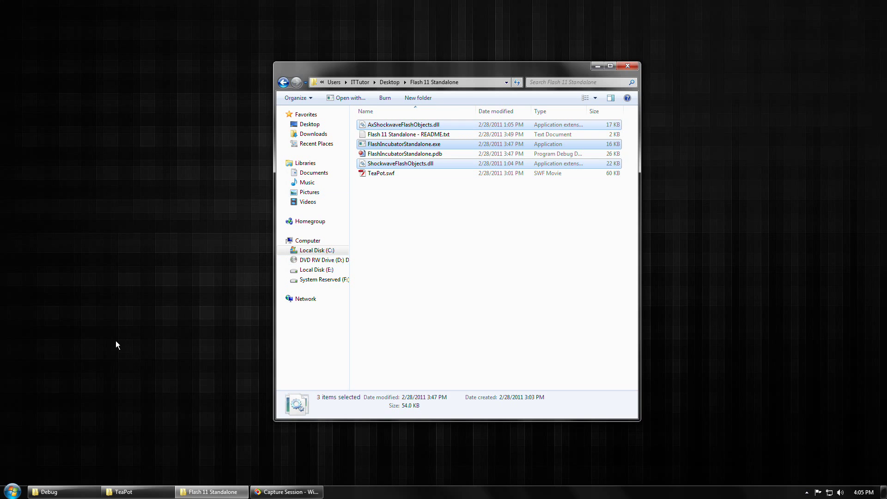
{"action": "left_click", "coordinate": [13, 491]}
Browse to C:\Program Files (x86)\Adobe\Adobe Flash CS5 in the new Computer window
{"action": "left_click", "coordinate": [150, 341]}
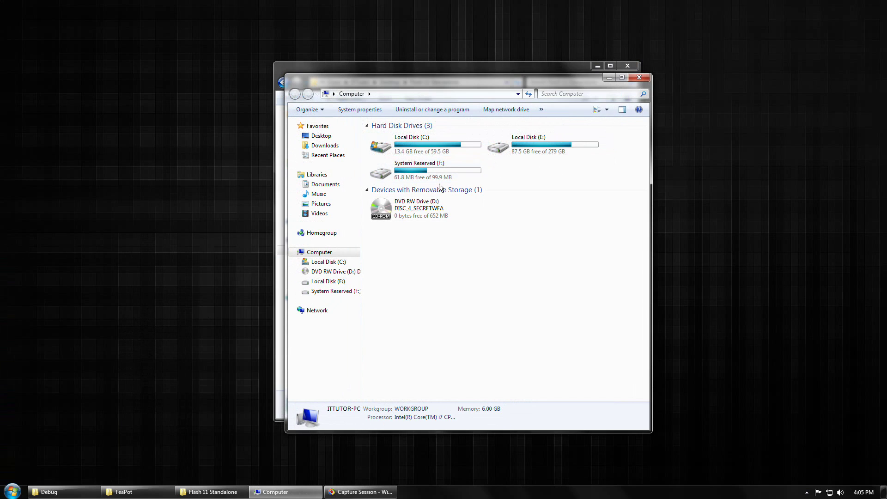
{"action": "double_click", "coordinate": [428, 142]}
{"action": "left_click", "coordinate": [401, 195]}
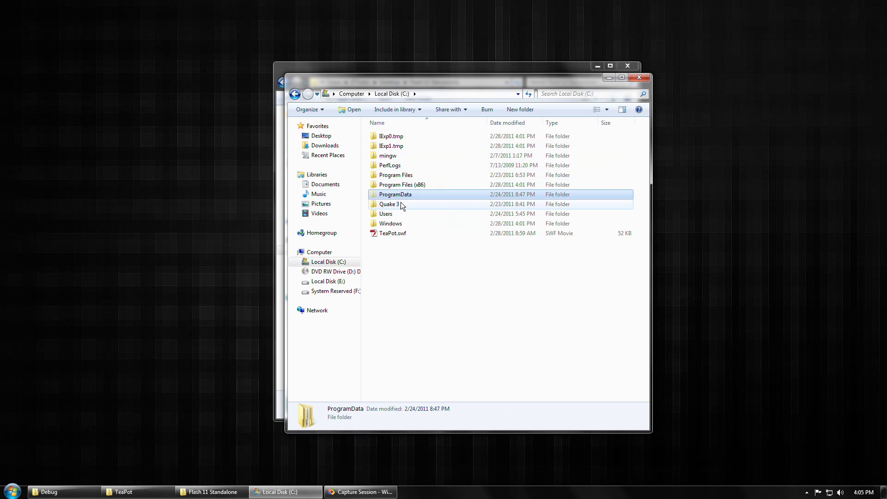
{"action": "double_click", "coordinate": [396, 185]}
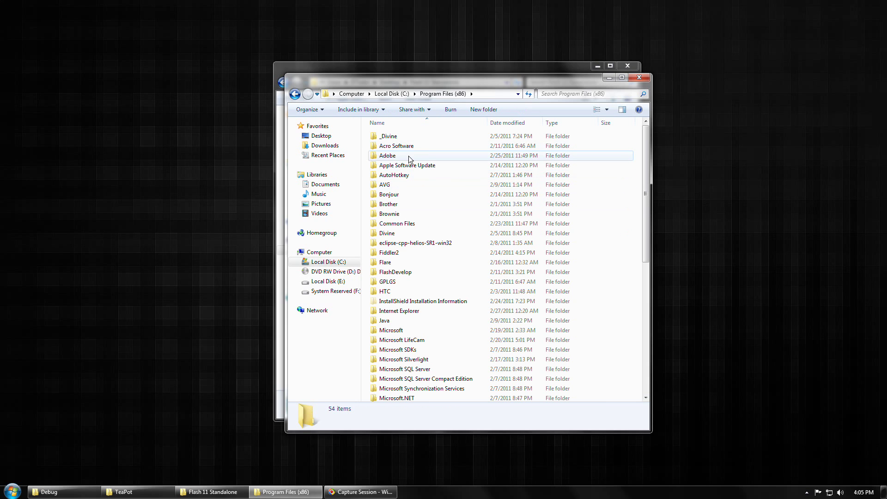
{"action": "double_click", "coordinate": [408, 157]}
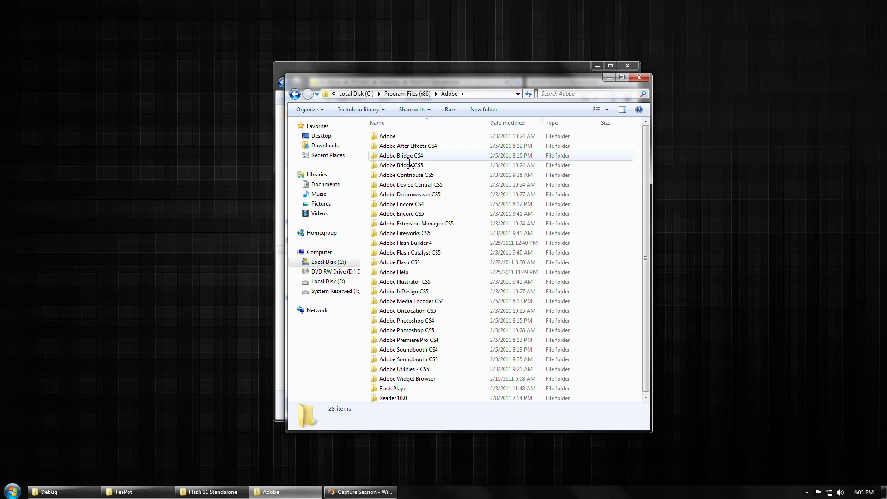
{"action": "left_click", "coordinate": [402, 203]}
{"action": "left_click", "coordinate": [405, 233]}
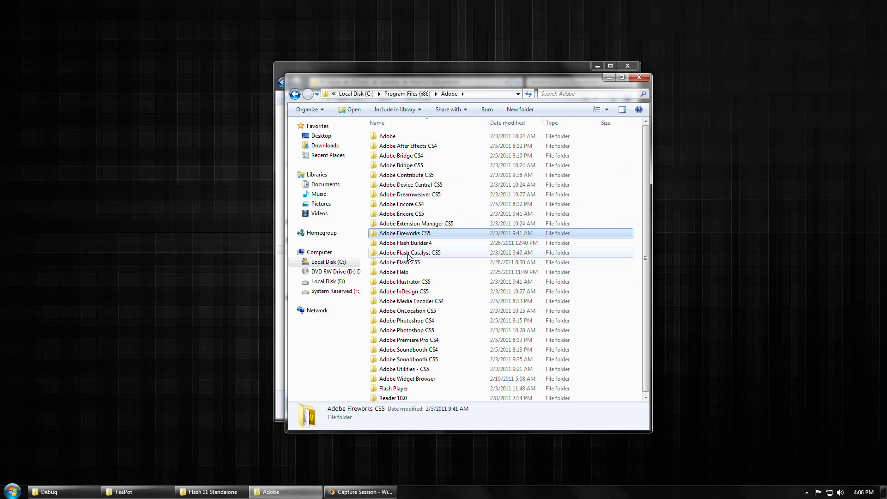
{"action": "left_click", "coordinate": [411, 253]}
{"action": "double_click", "coordinate": [412, 262]}
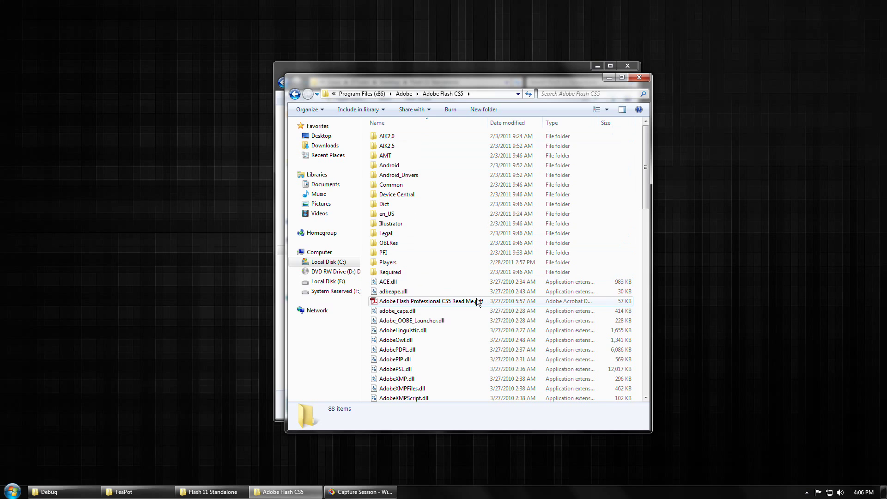
{"action": "left_click_drag", "start_coordinate": [542, 81], "coordinate": [476, 80]}
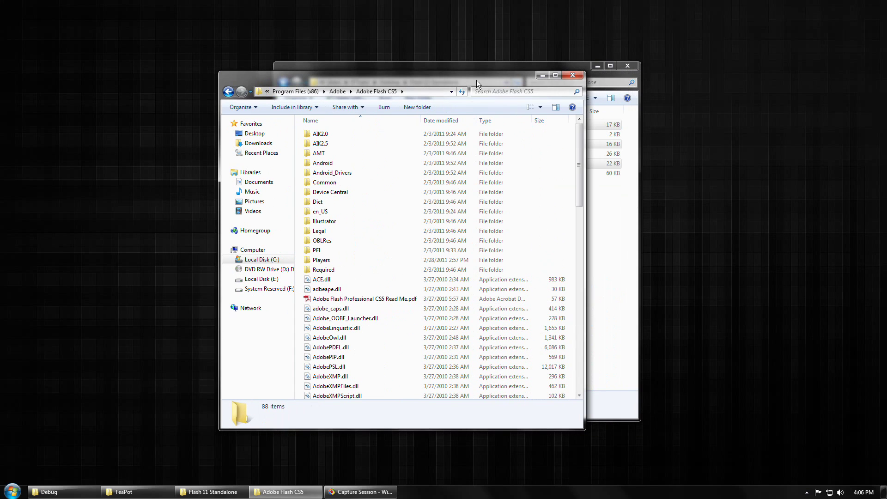
Search for 'Debug', open the Debug folder, and tile it beside the Flash 11 Standalone window
{"action": "left_click", "coordinate": [509, 92]}
{"action": "type", "text": "Debug"}
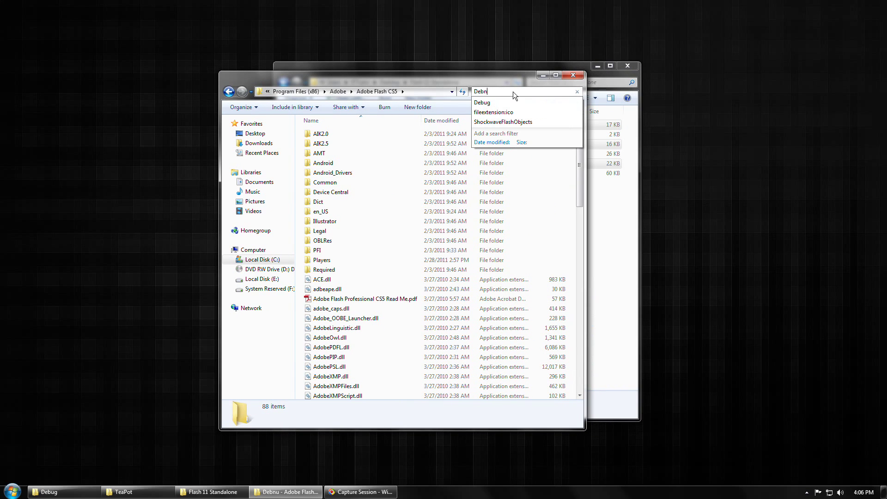
{"action": "key", "text": "Return"}
{"action": "scroll", "coordinate": [432, 312], "scroll_direction": "down", "scroll_amount": 3}
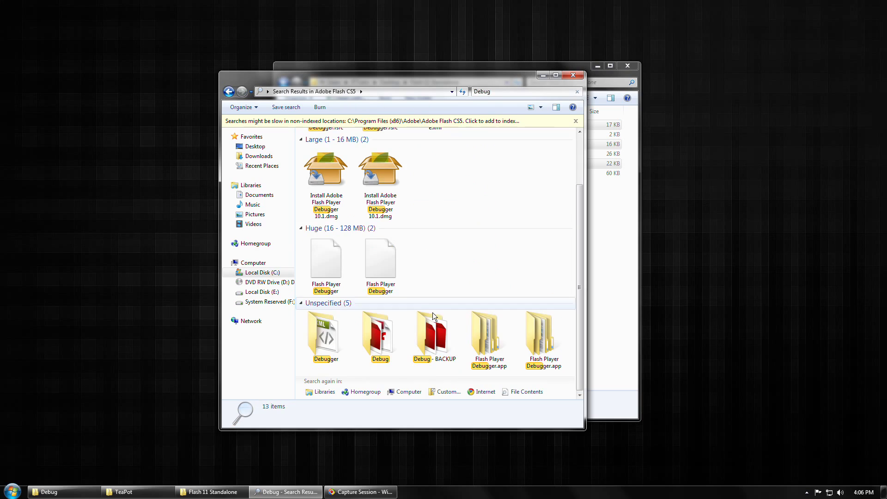
{"action": "double_click", "coordinate": [387, 334]}
{"action": "left_click", "coordinate": [347, 144]}
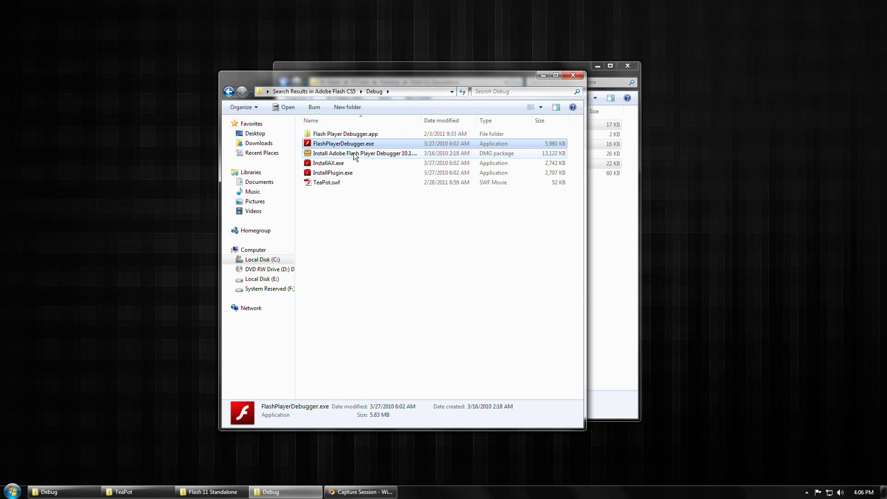
{"action": "left_click_drag", "start_coordinate": [402, 76], "coordinate": [238, 64]}
{"action": "left_click_drag", "start_coordinate": [451, 71], "coordinate": [622, 65]}
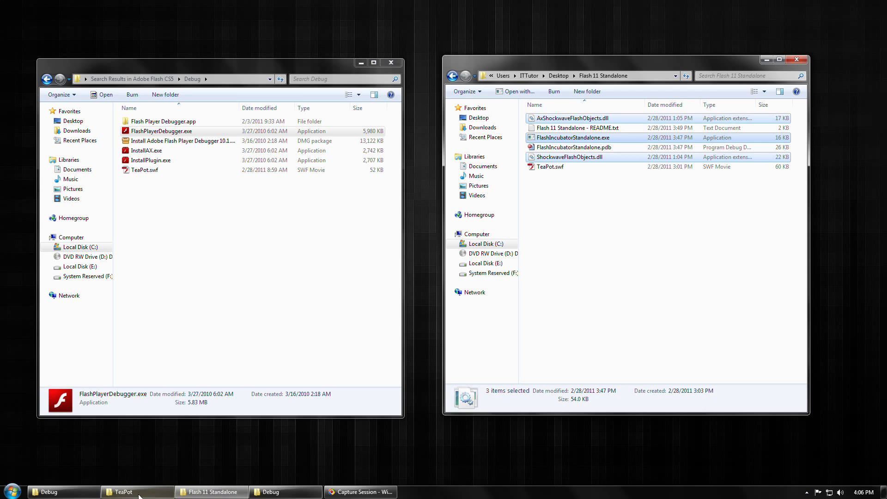
Bring up the TeaPot folder and launch TeaPot.fla in Flash CS5
{"action": "left_click", "coordinate": [124, 491]}
{"action": "left_click", "coordinate": [499, 178]}
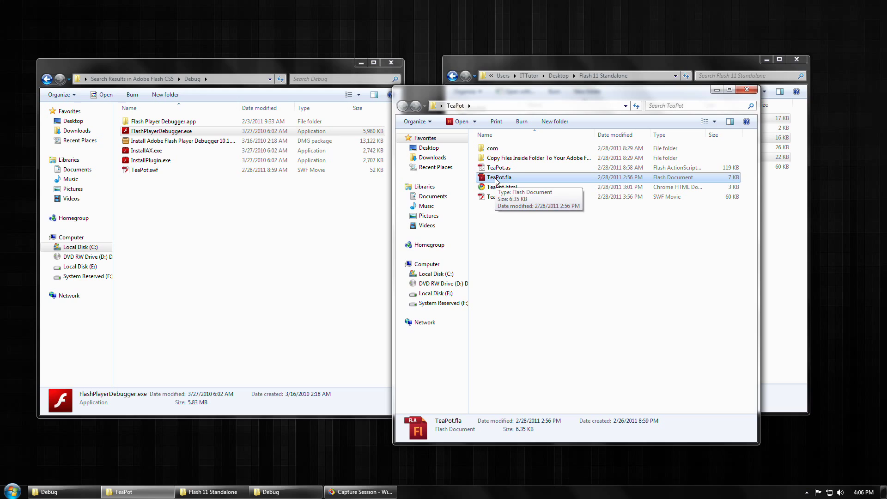
{"action": "double_click", "coordinate": [495, 181]}
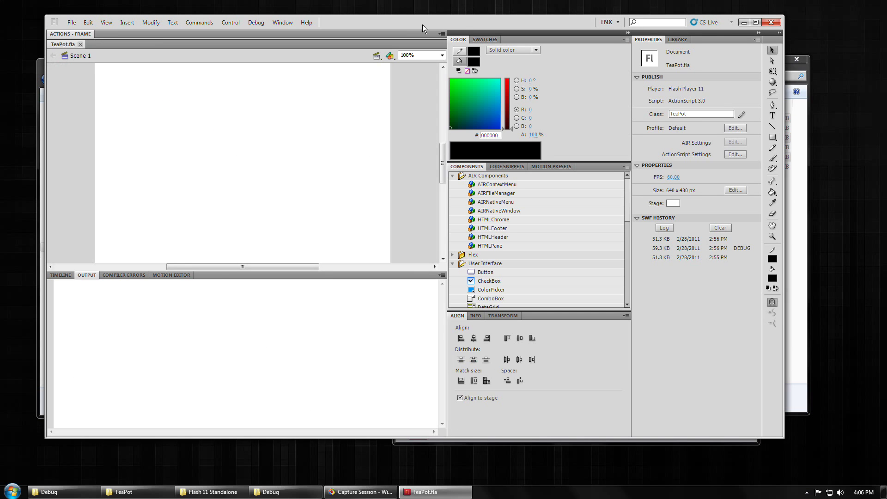
Test the TeaPot movie and highlight the VerifyError #1014 message about flash.display3D::Program3D
{"action": "left_click_drag", "start_coordinate": [422, 24], "coordinate": [479, 54]}
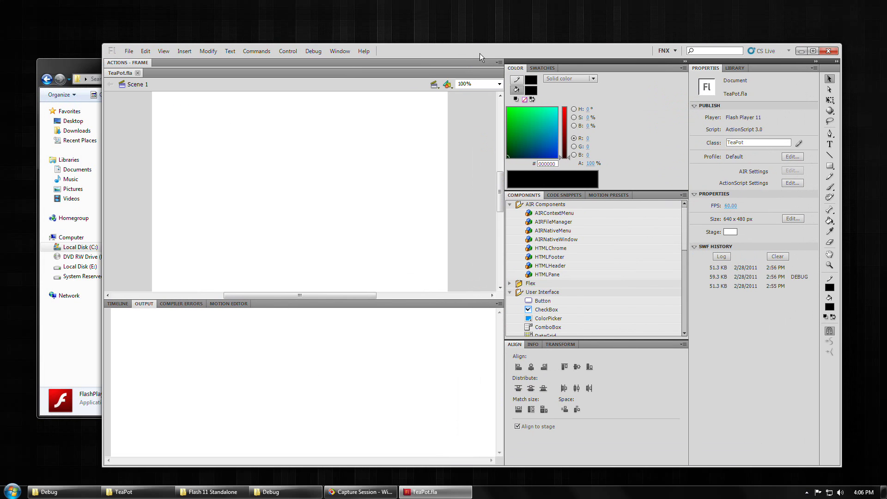
{"action": "key", "text": "ctrl+Return"}
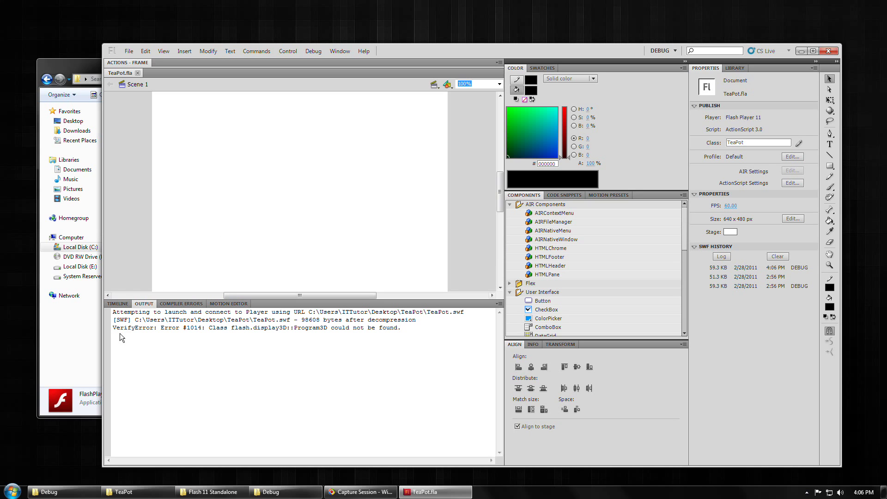
{"action": "left_click_drag", "start_coordinate": [128, 328], "coordinate": [260, 329]}
{"action": "left_click", "coordinate": [318, 341]}
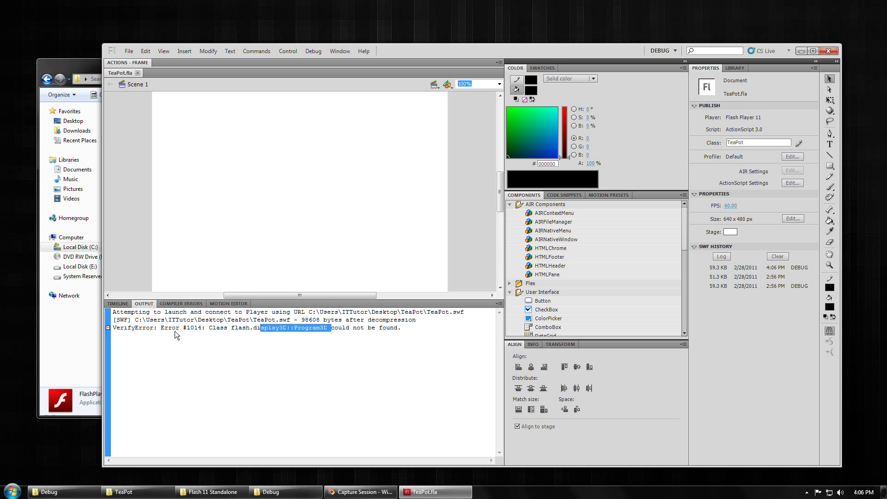
Move the Flash window aside and bring the Debug folder window to the front
{"action": "left_click_drag", "start_coordinate": [414, 55], "coordinate": [386, 52]}
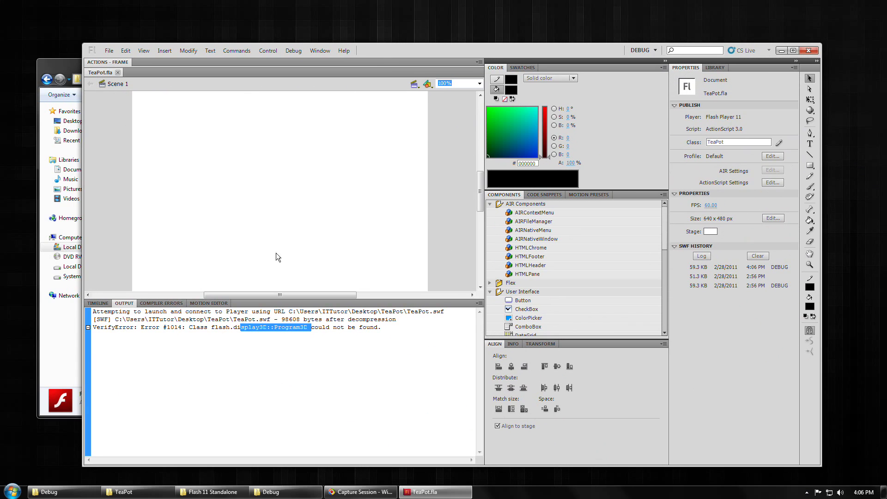
{"action": "left_click", "coordinate": [264, 337]}
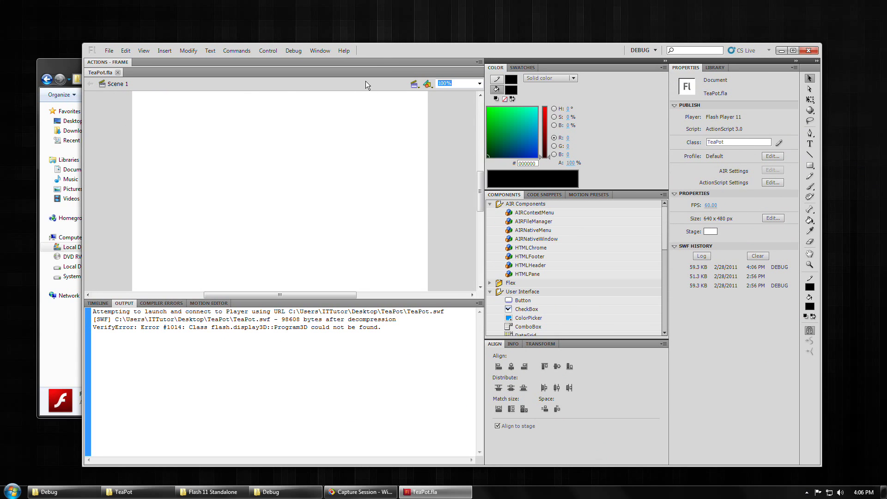
{"action": "left_click", "coordinate": [273, 491]}
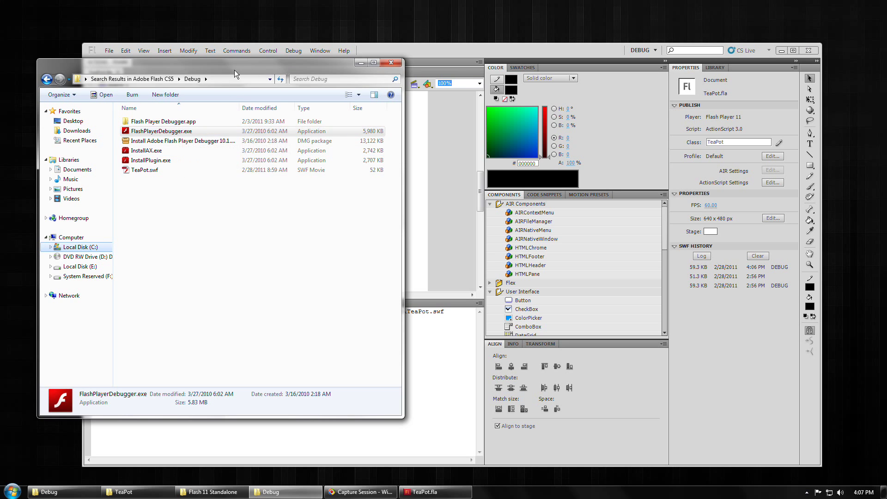
Copy the three selected Flash 11 Standalone files, then return to the Debug folder
{"action": "left_click_drag", "start_coordinate": [236, 67], "coordinate": [361, 64]}
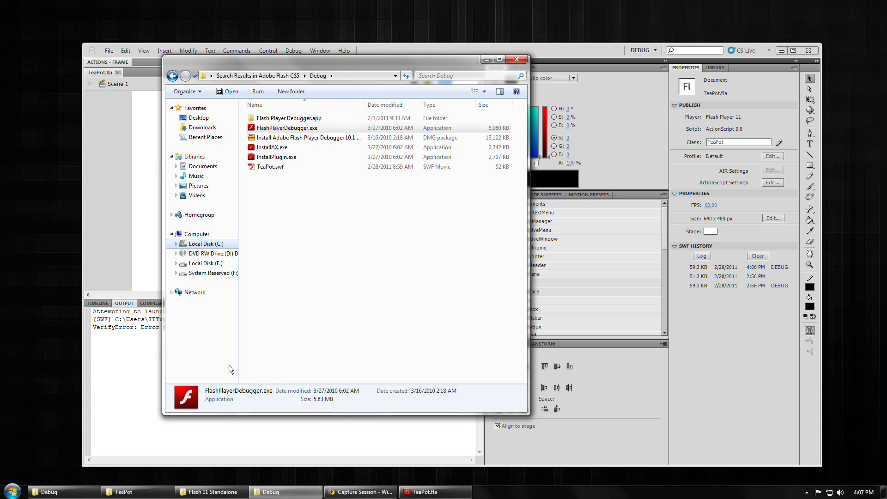
{"action": "left_click", "coordinate": [212, 491]}
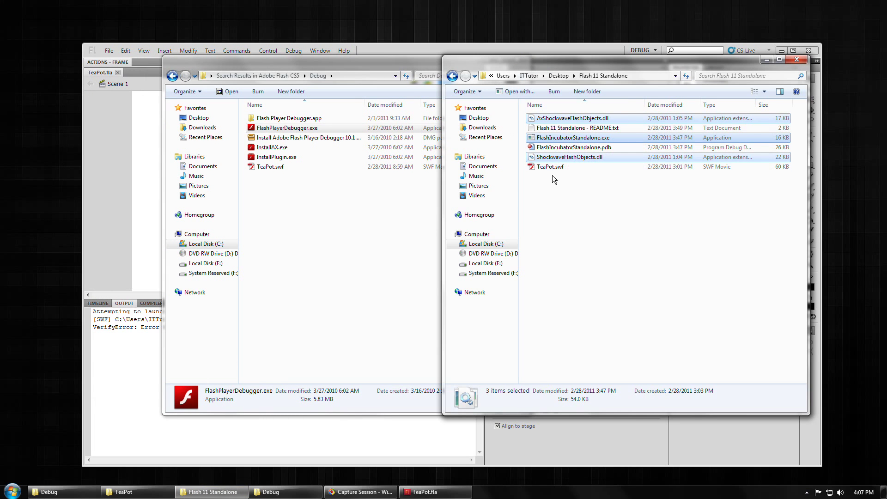
{"action": "left_click", "coordinate": [765, 61]}
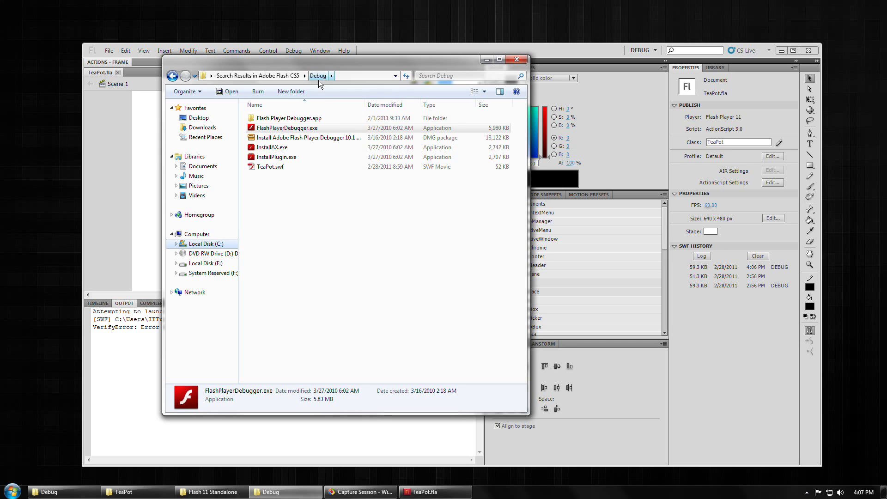
{"action": "left_click", "coordinate": [289, 202]}
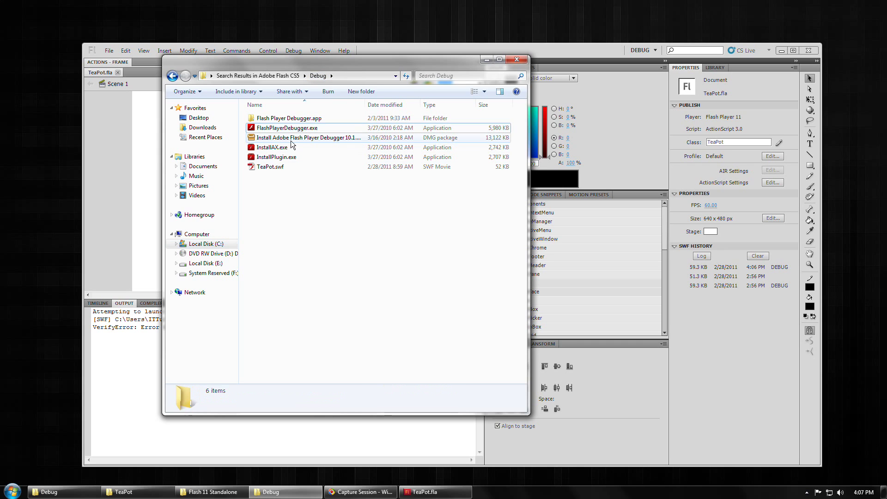
Paste the three files into Debug and rename the old debugger to _FlashPlayerDebugger.exe
{"action": "right_click", "coordinate": [300, 186]}
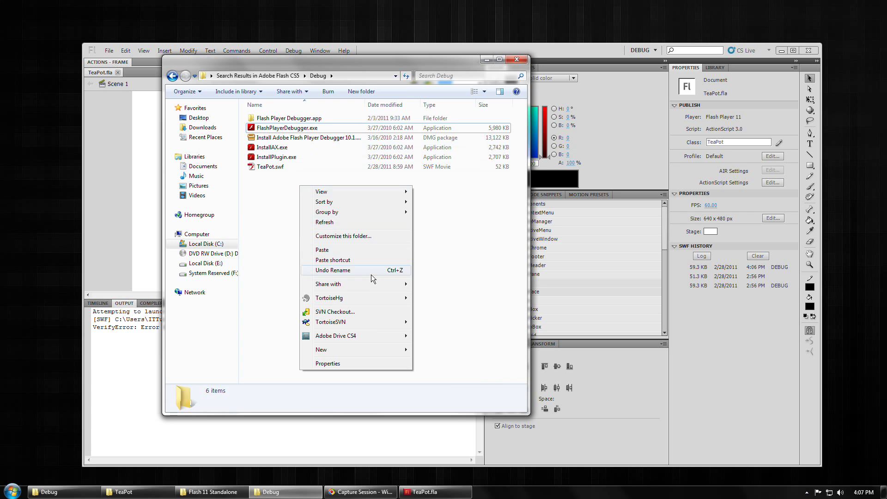
{"action": "left_click", "coordinate": [334, 250]}
{"action": "left_click", "coordinate": [287, 147]}
{"action": "right_click", "coordinate": [287, 147]}
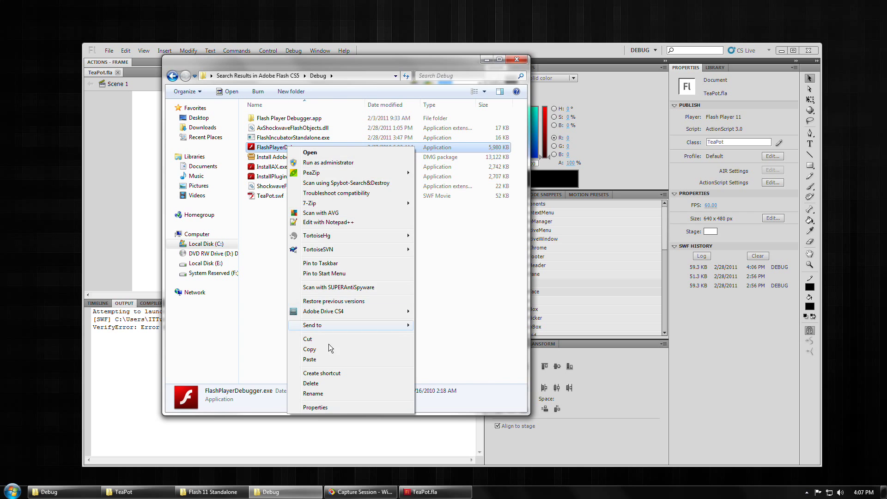
{"action": "left_click", "coordinate": [326, 393]}
{"action": "key", "text": "Home"}
{"action": "type", "text": "_"}
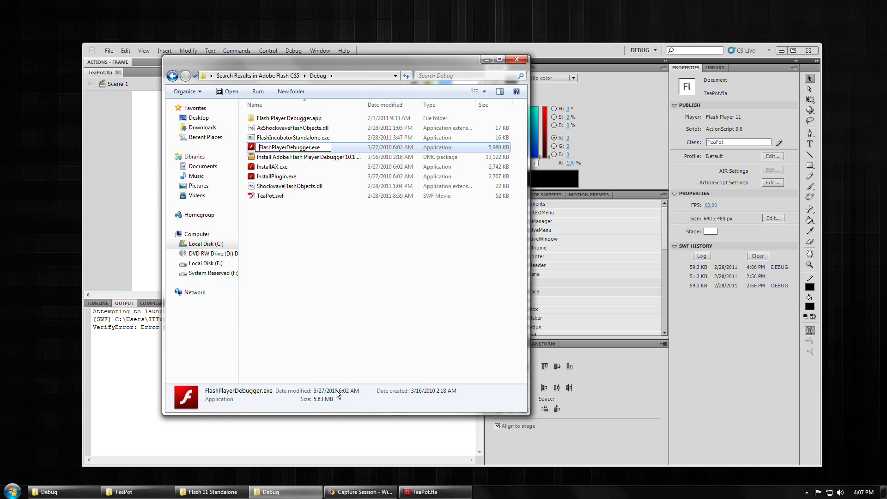
{"action": "key", "text": "Return"}
Rename FlashIncubatorStandalone.exe to FlashPlayerDebugger.exe and return to the TeaPot.fla Flash window
{"action": "left_click", "coordinate": [287, 138]}
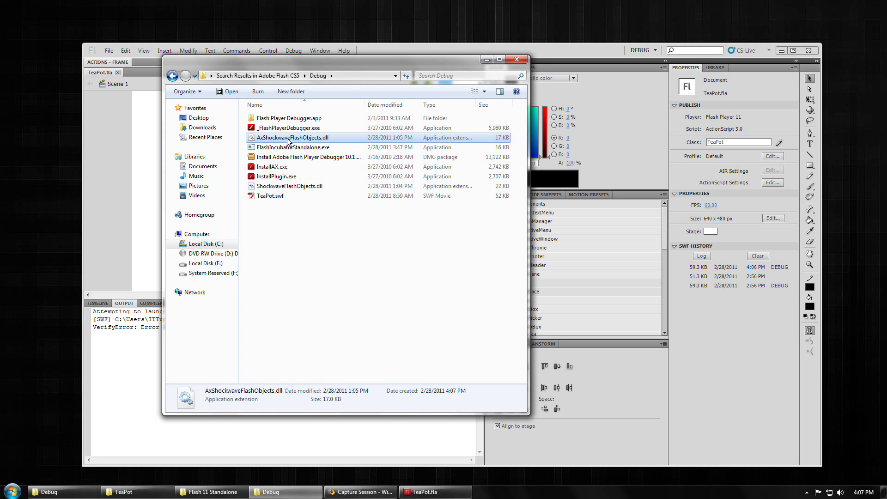
{"action": "left_click", "coordinate": [288, 148]}
{"action": "right_click", "coordinate": [287, 148]}
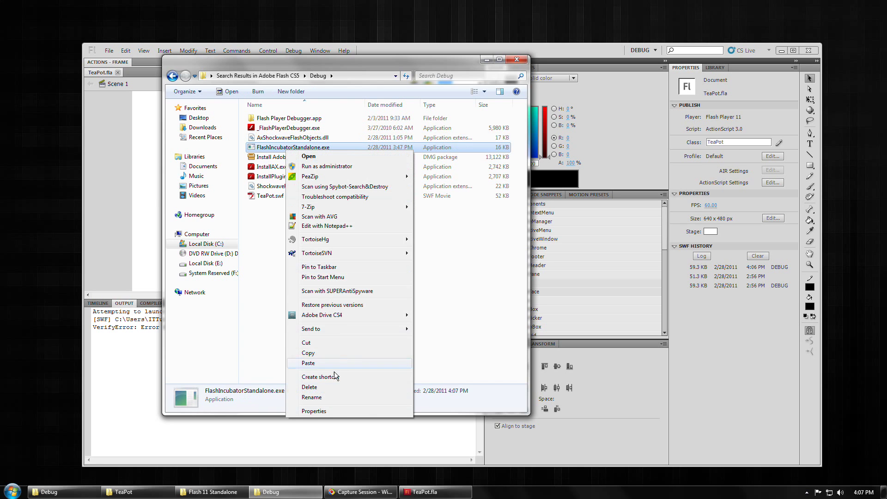
{"action": "left_click", "coordinate": [331, 398]}
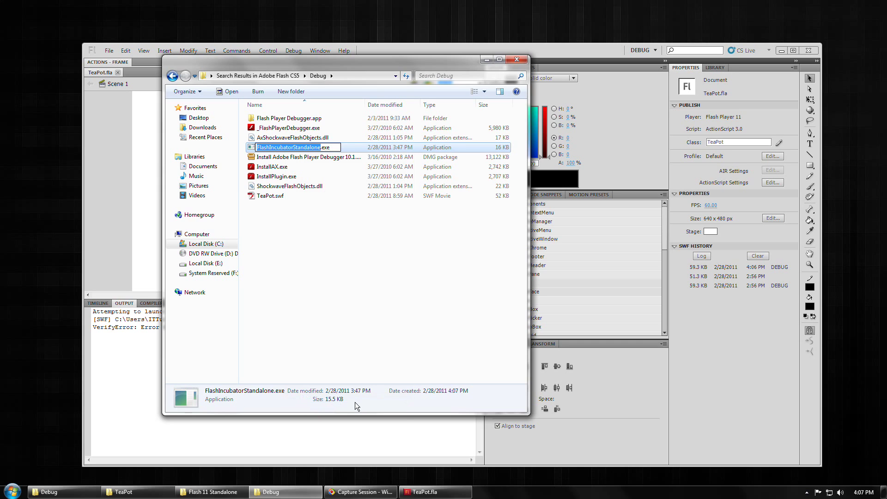
{"action": "type", "text": "FlashPlayerDeb"}
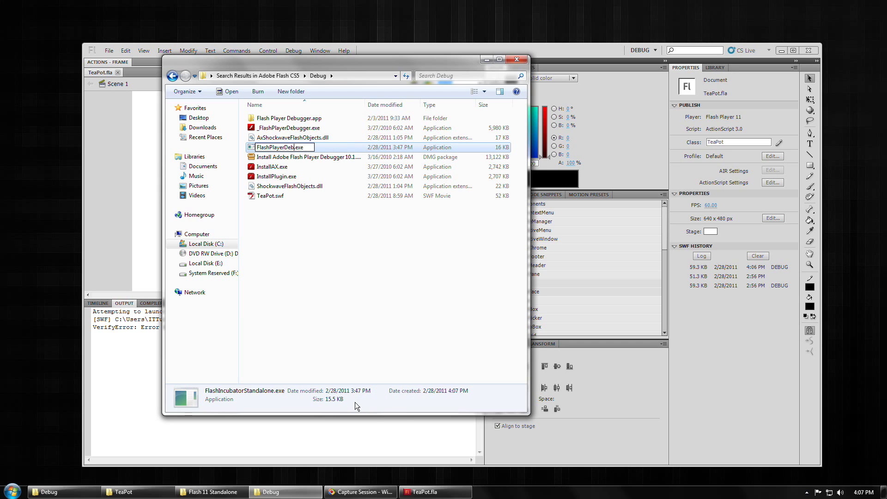
{"action": "type", "text": "ugger"}
{"action": "key", "text": "Return"}
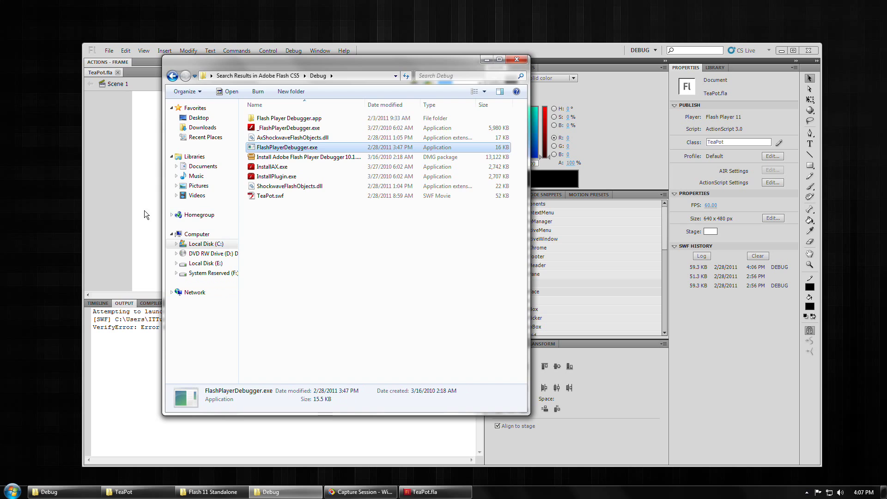
{"action": "left_click", "coordinate": [127, 190]}
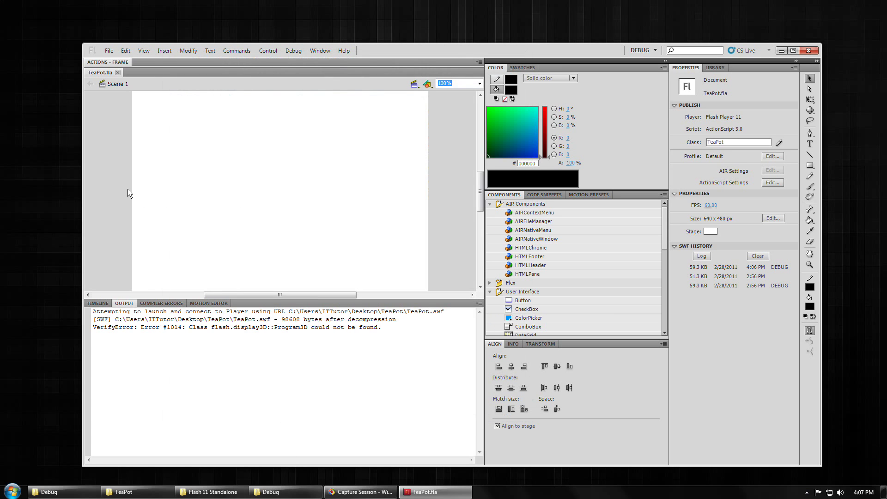
Test TeaPot with Ctrl+Shift+Enter so TeaPot.swf runs in the new Flash 11 debugger
{"action": "key", "text": "ctrl+shift+Return"}
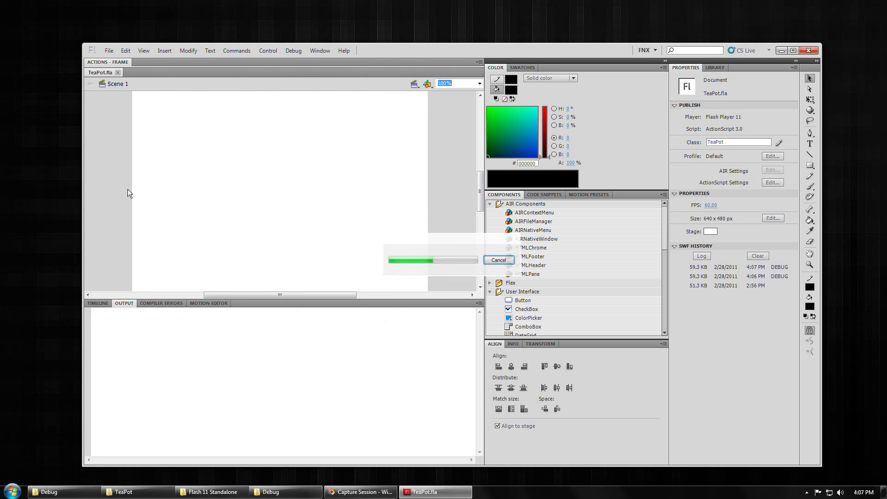